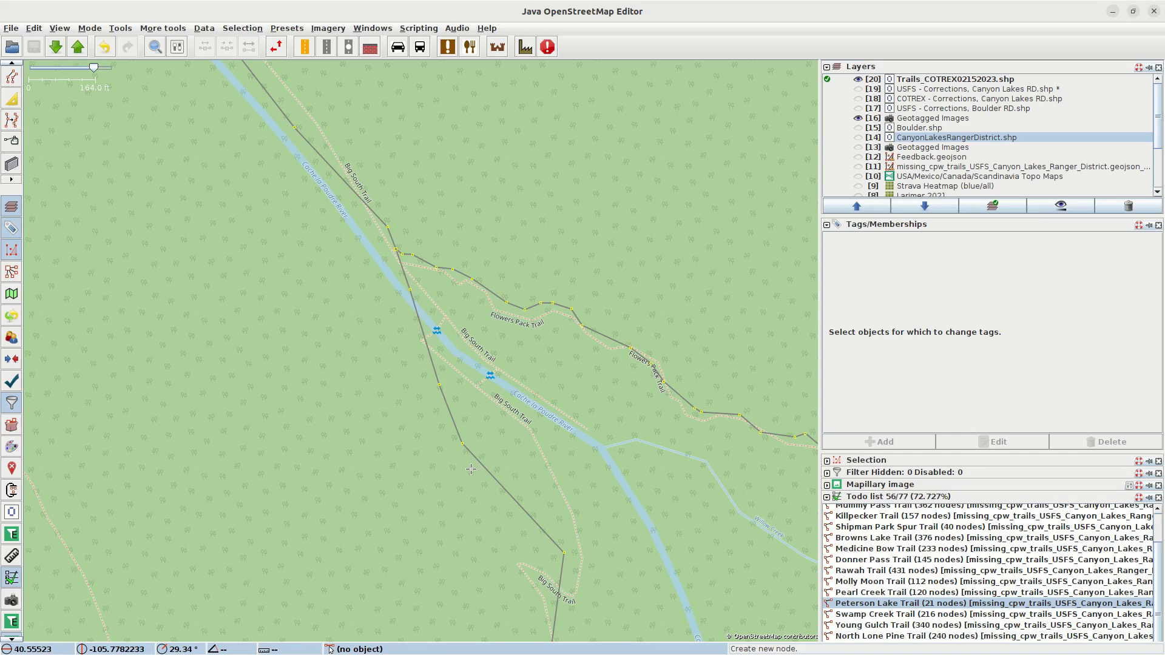
# Step: Compare the CanyonLakesRangerDistrict.shp line with the COTREX Big South Trail and measure a COTREX node's offset from the mapped trail south of the river
pyautogui.click(858, 139)
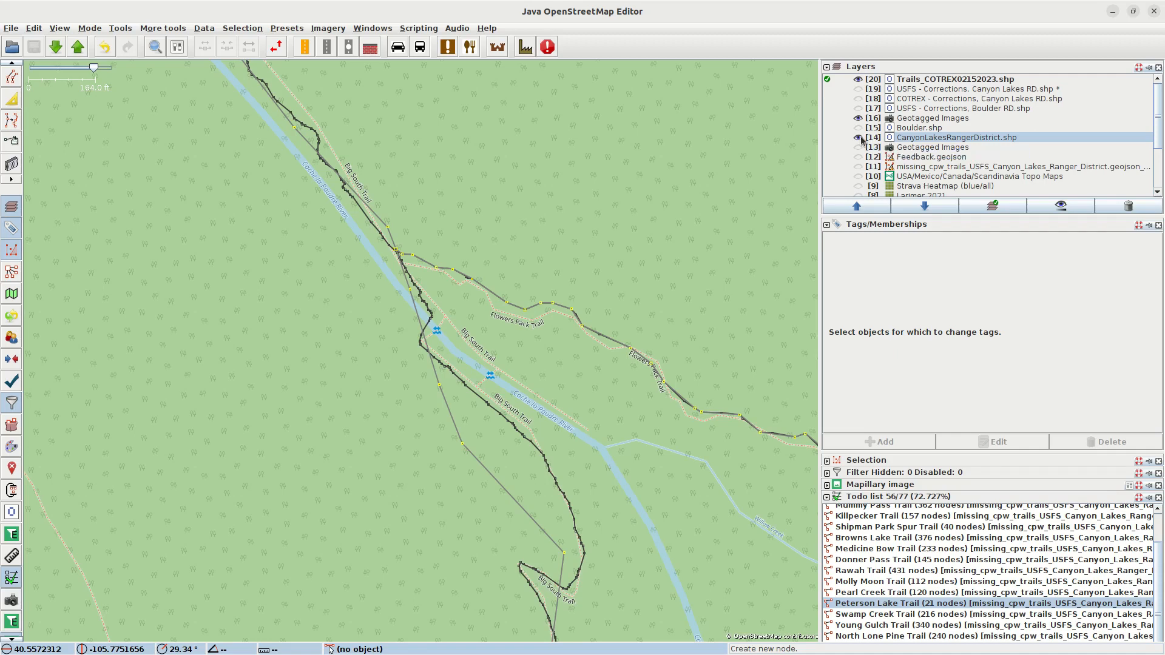
pyautogui.click(858, 138)
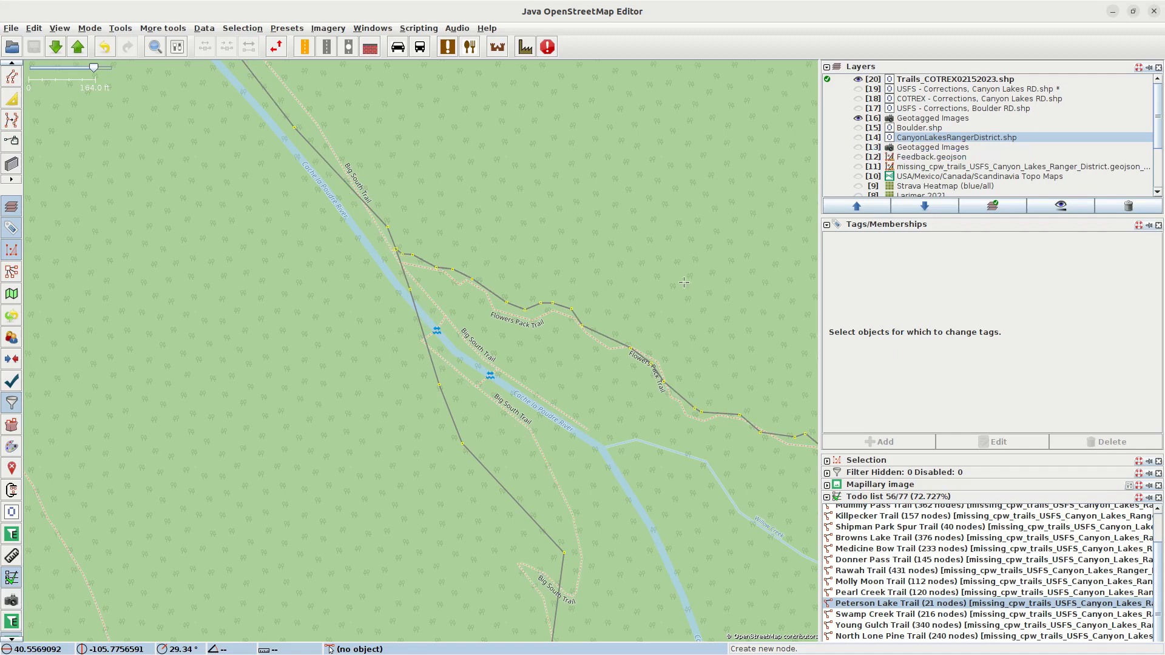
pyautogui.click(462, 443)
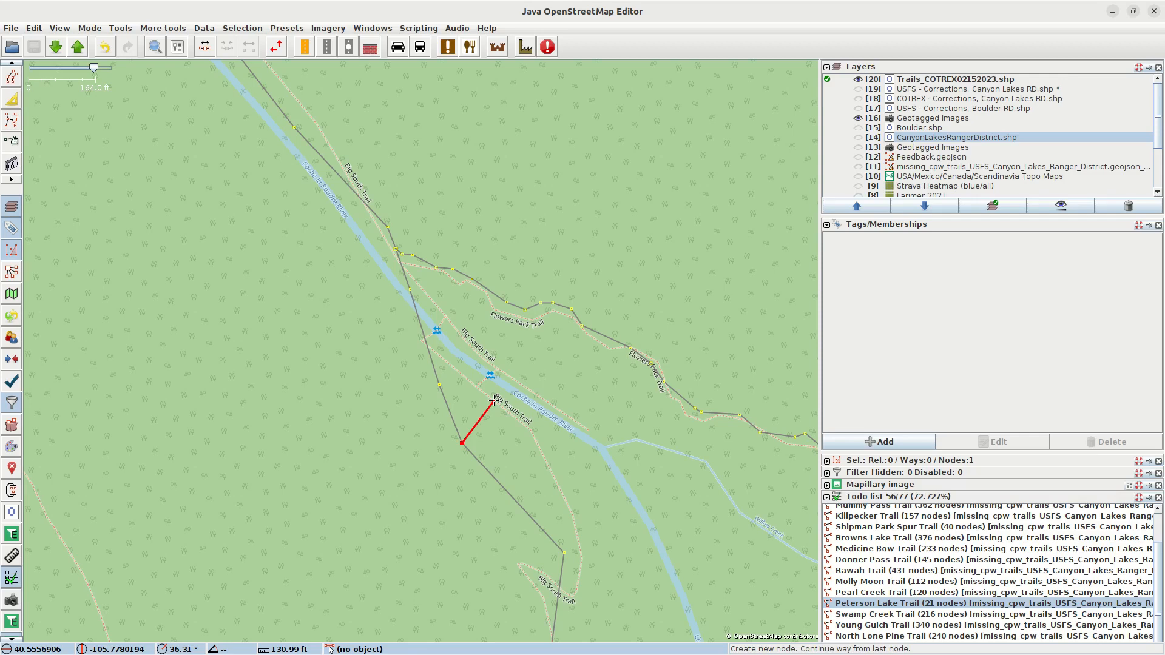
pyautogui.press('Escape')
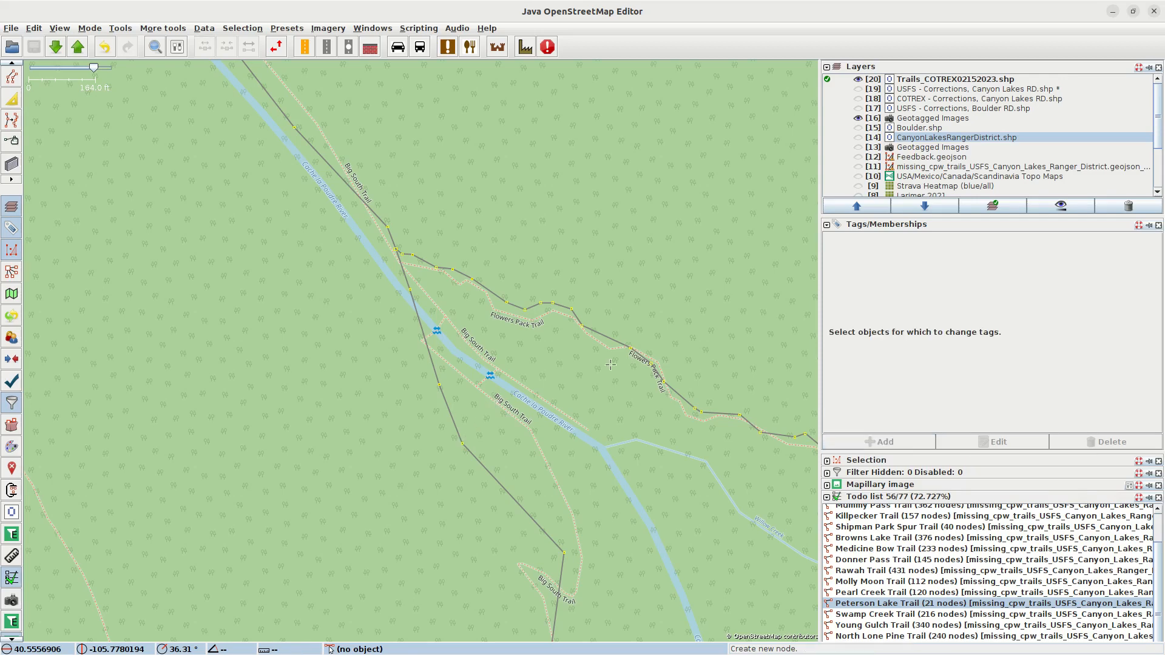
# Step: Overlay the Strava Heatmap on the Big South Trail junction, and switch to the maximized COTREX browser map of the same area
pyautogui.click(861, 189)
pyautogui.click(860, 188)
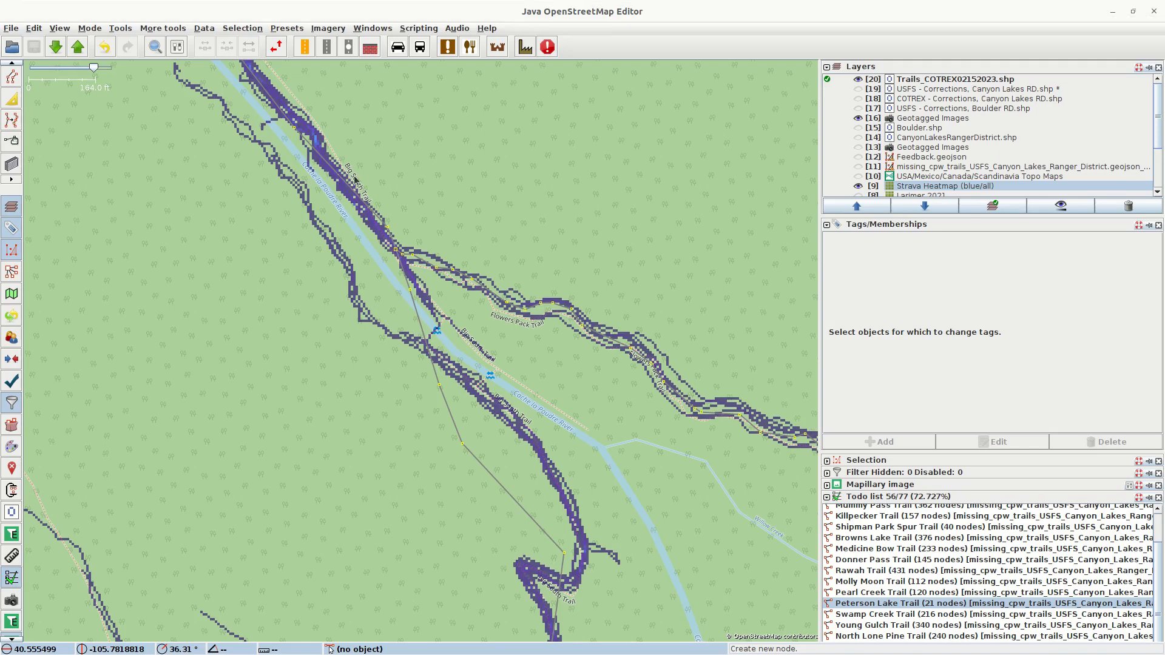
pyautogui.hotkey('alt', 'Tab')
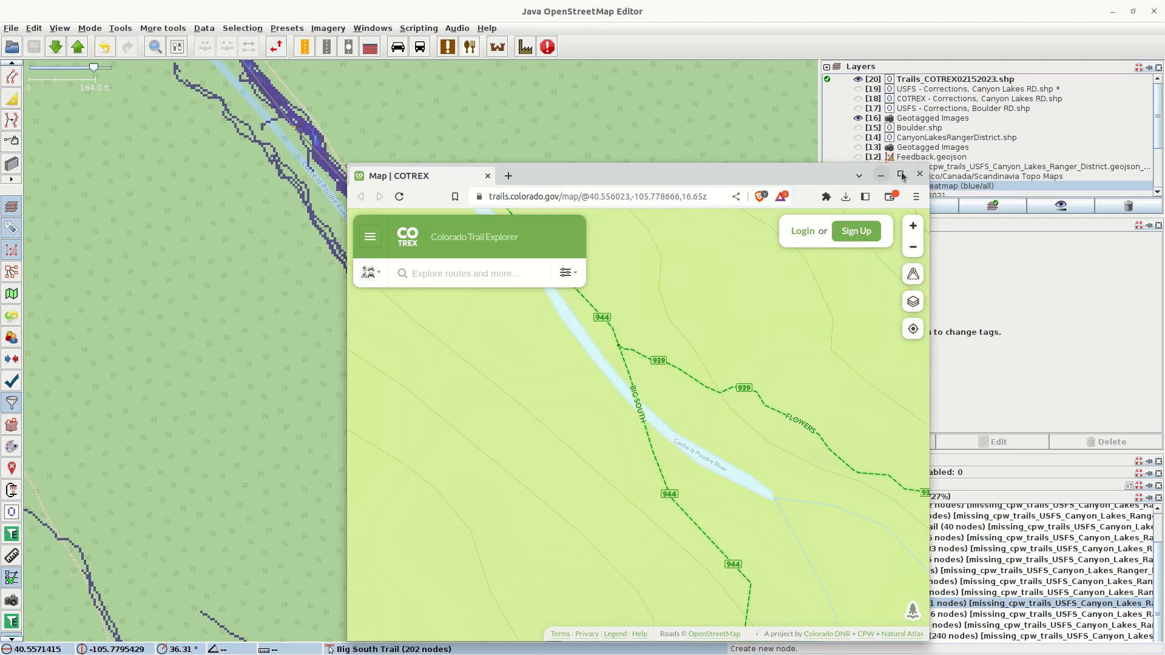
pyautogui.click(899, 174)
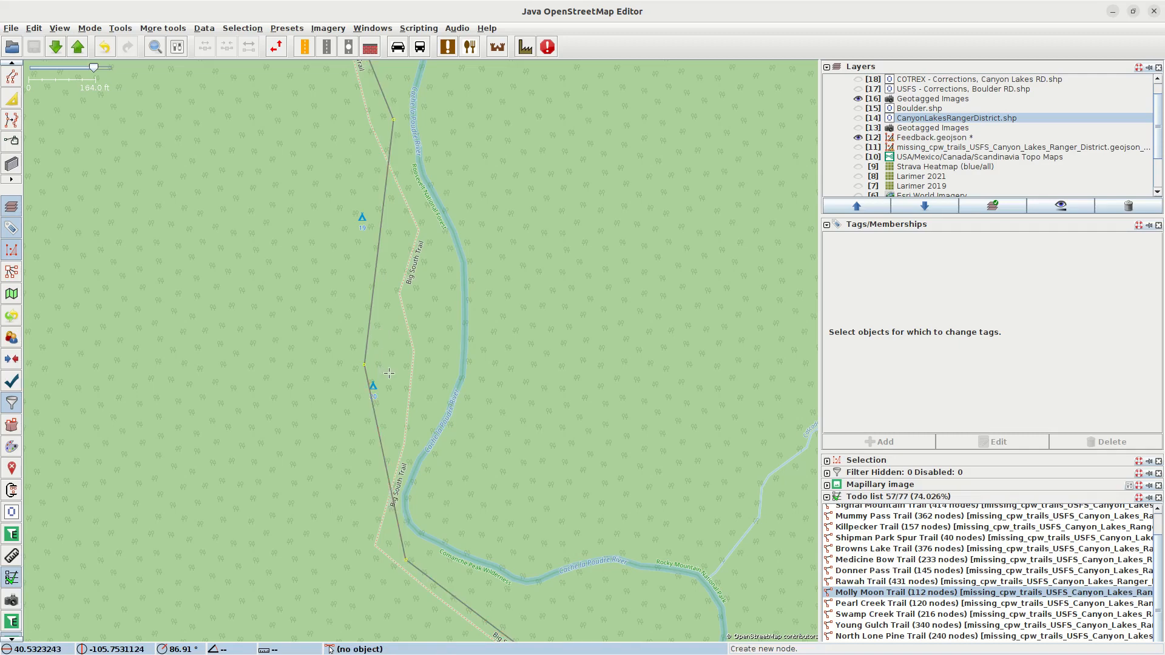
# Step: Measure how far two COTREX nodes lie from the mapped Big South Trail, beside the campsites and farther southeast along the river
pyautogui.click(365, 364)
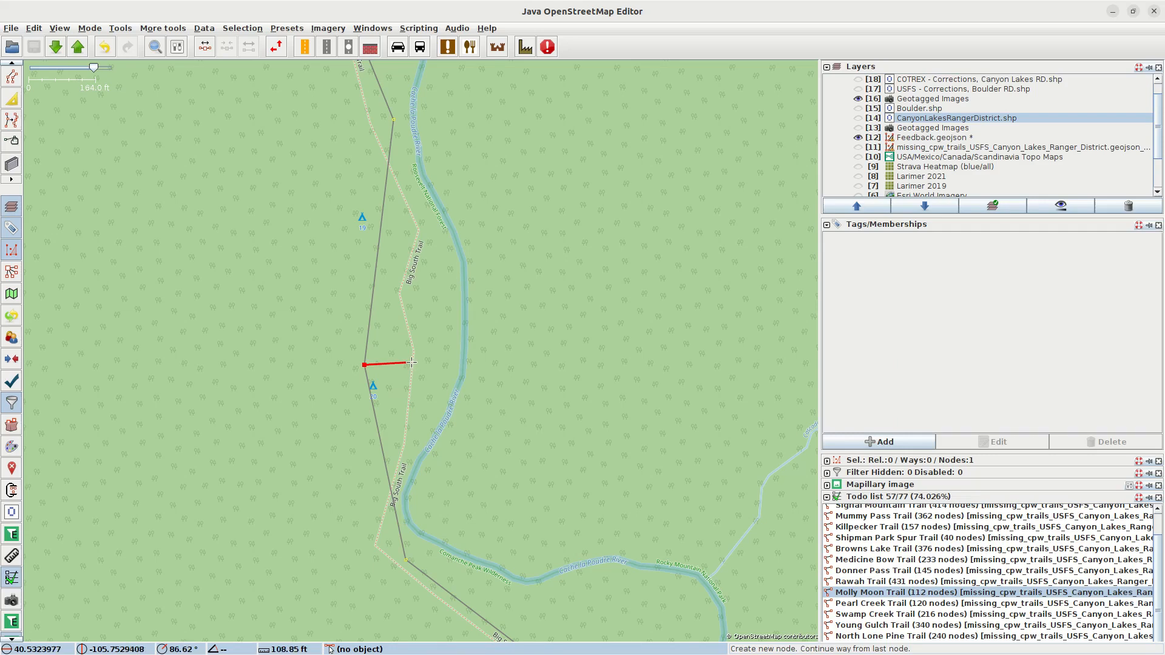
pyautogui.press('Escape')
pyautogui.moveTo(497, 477); pyautogui.dragTo(420, 190)
pyautogui.moveTo(605, 551); pyautogui.dragTo(464, 388)
pyautogui.click(501, 362)
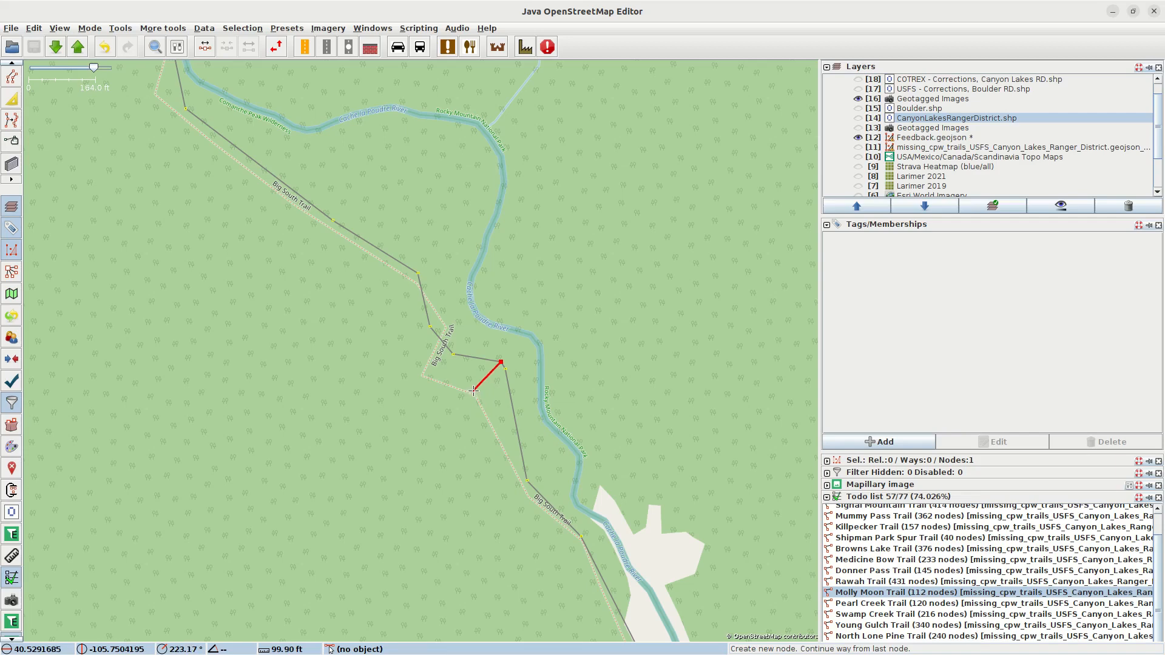
pyautogui.press('Escape')
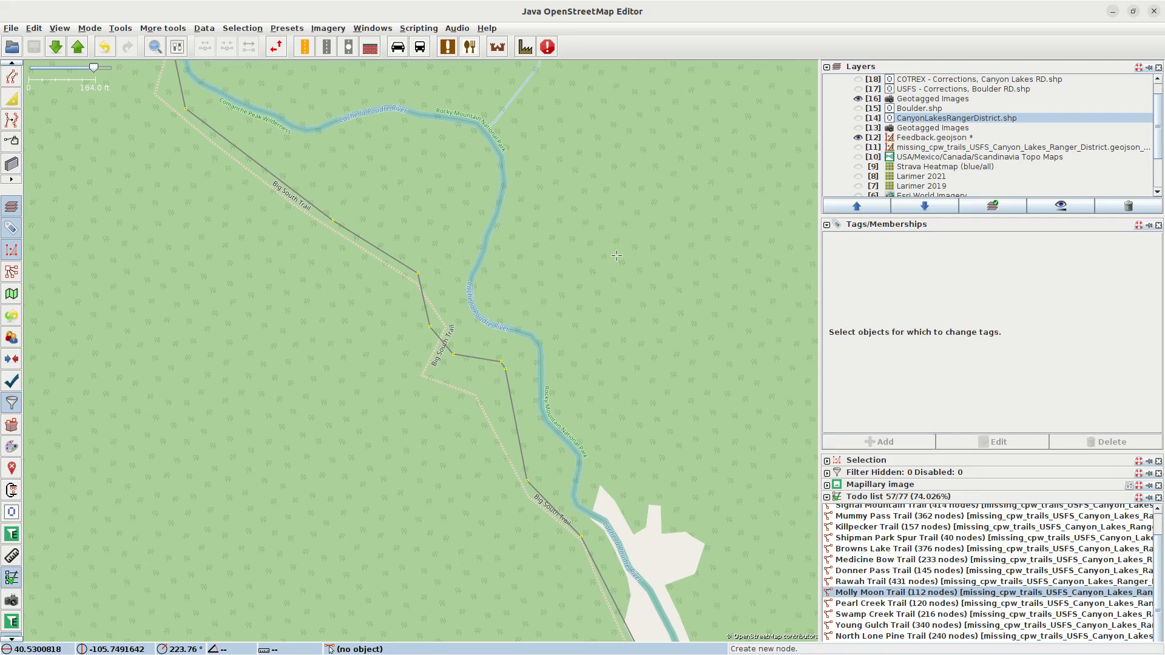
# Step: Display the CanyonLakesRangerDistrict.shp and Strava Heatmap layers and compare them along the Big South Trail back to the campsites
pyautogui.click(858, 118)
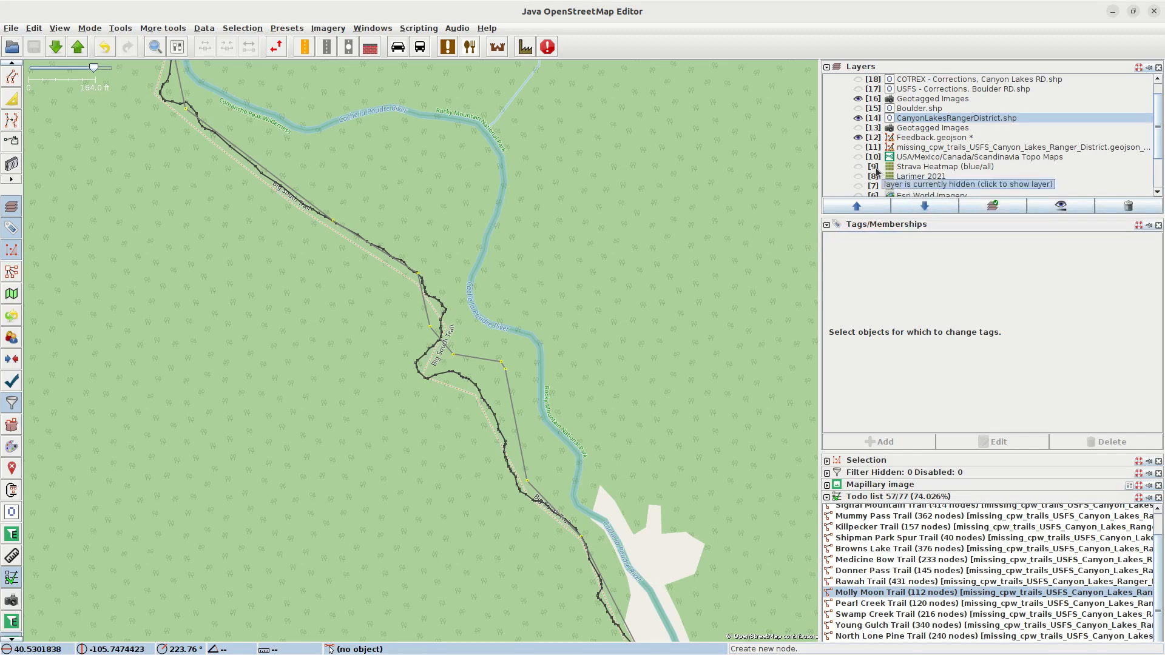
pyautogui.click(857, 167)
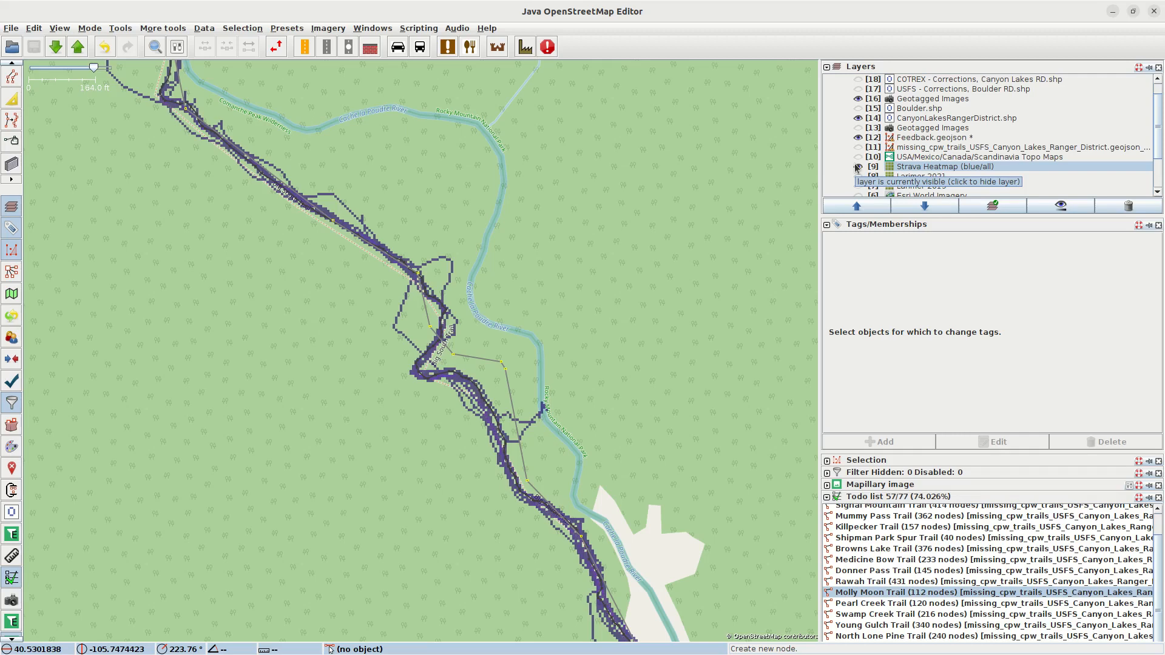
pyautogui.click(857, 168)
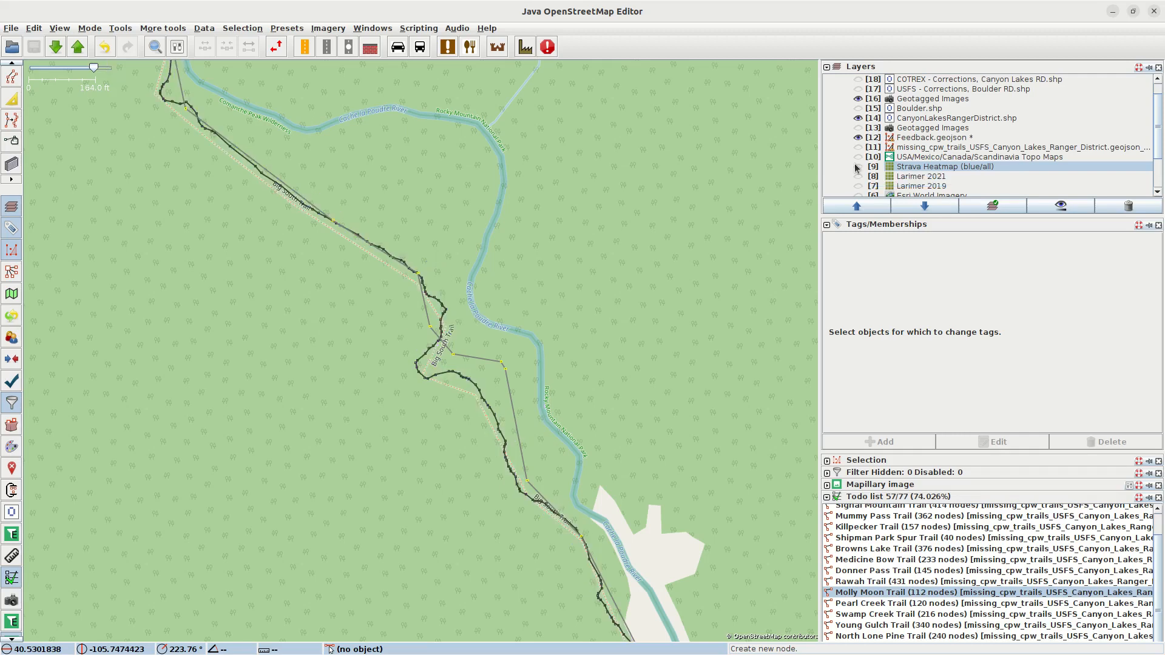
pyautogui.click(857, 167)
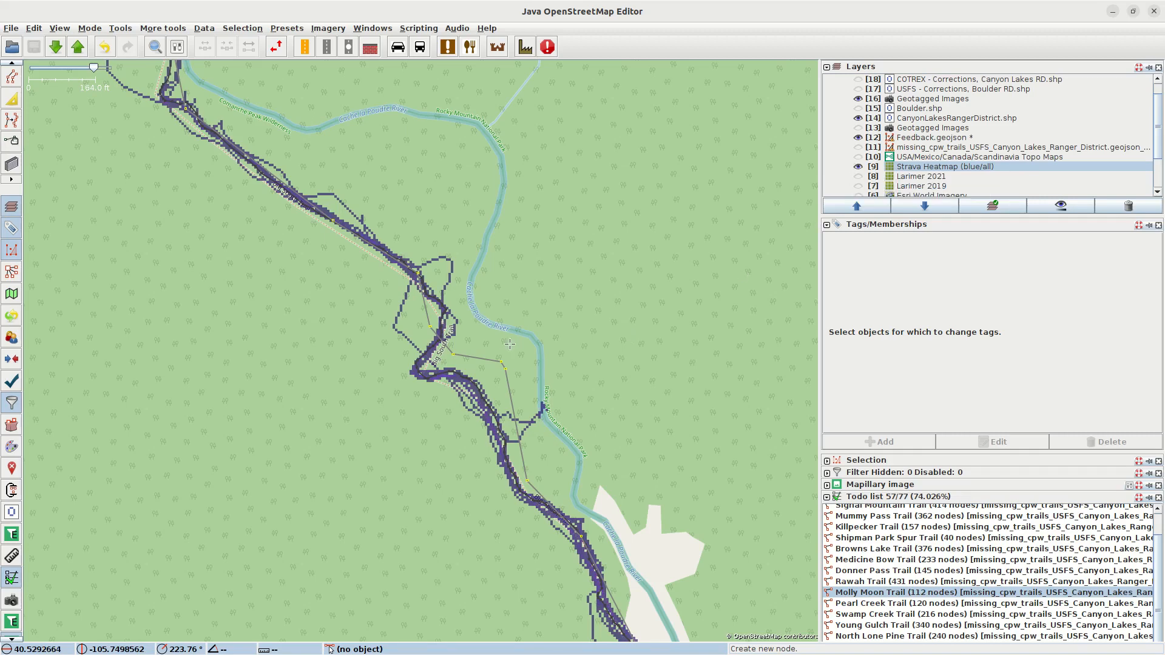
pyautogui.moveTo(482, 331); pyautogui.dragTo(610, 562)
pyautogui.moveTo(393, 137); pyautogui.dragTo(418, 258)
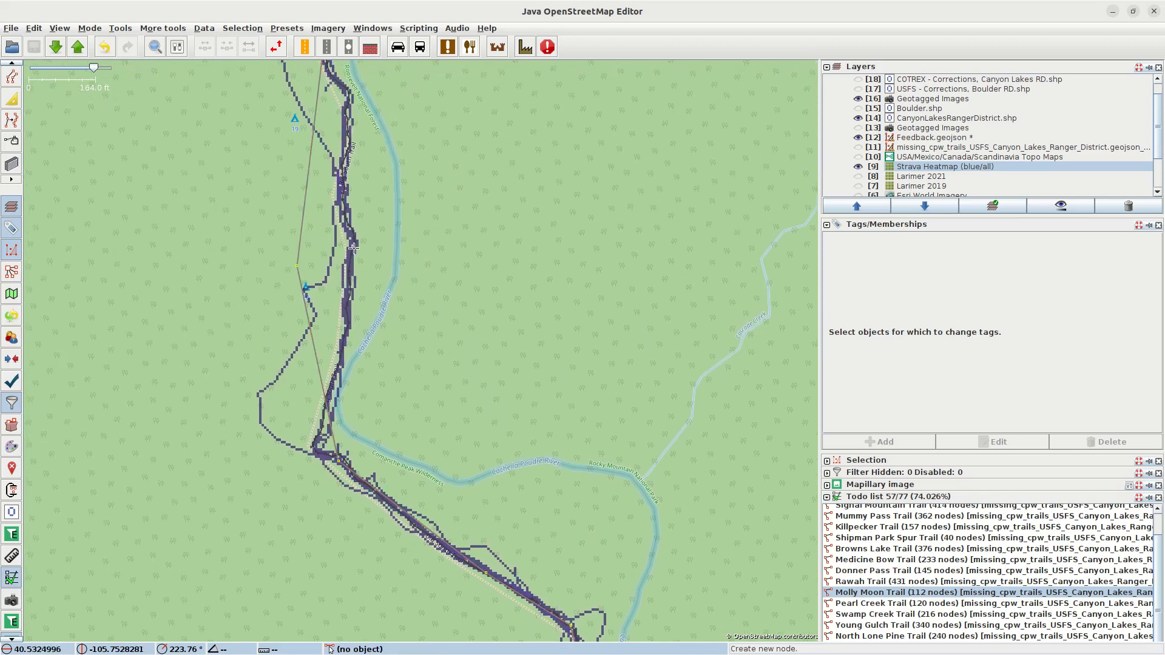
# Step: Hide the Strava Heatmap and measure the offset from the COTREX node near the campsites to the Canyon Lakes trail line
pyautogui.click(858, 168)
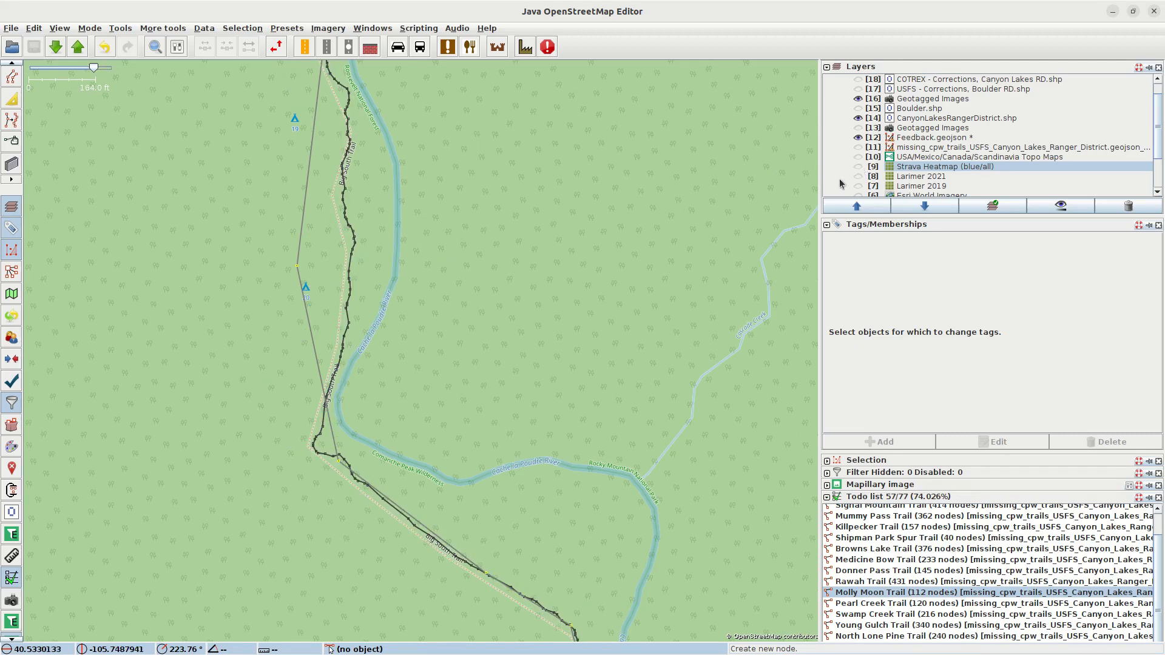
pyautogui.click(298, 266)
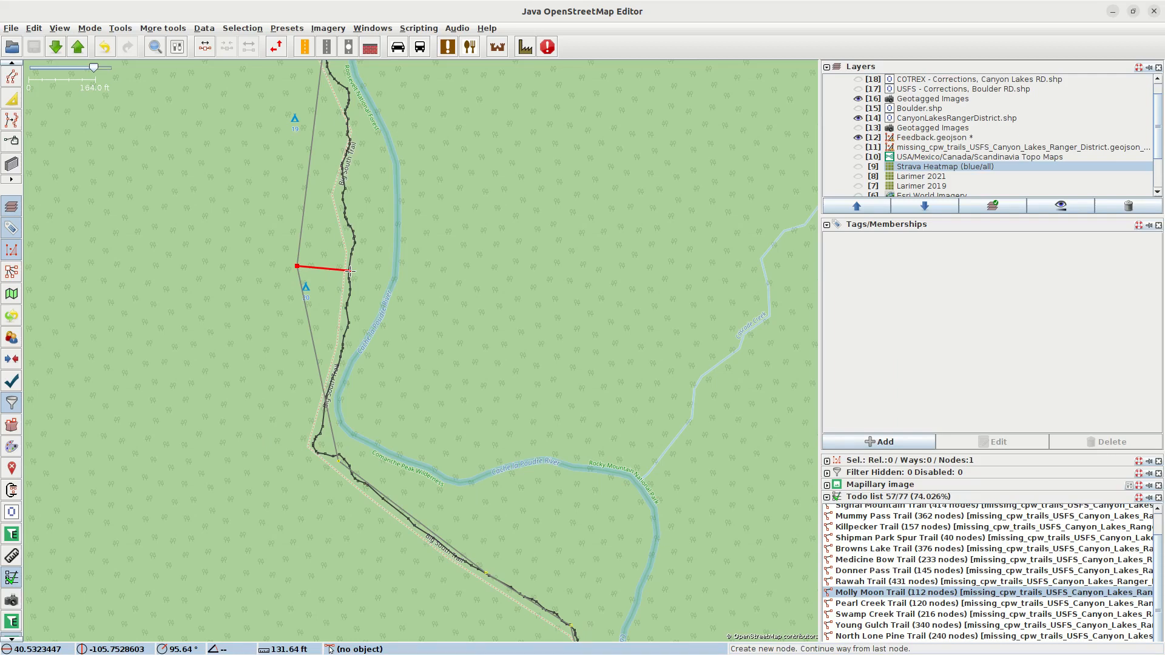
pyautogui.press('Escape')
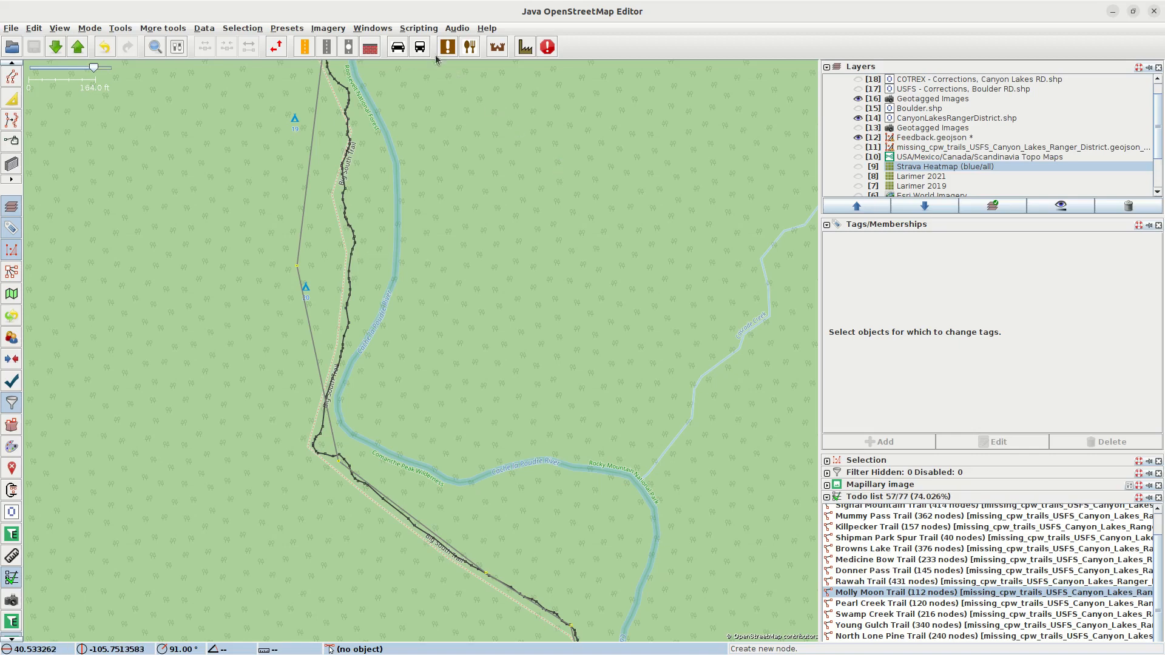
# Step: Run the OpenAreaInCOTREX.js script for the campsite area and maximize the resulting browser map
pyautogui.click(416, 28)
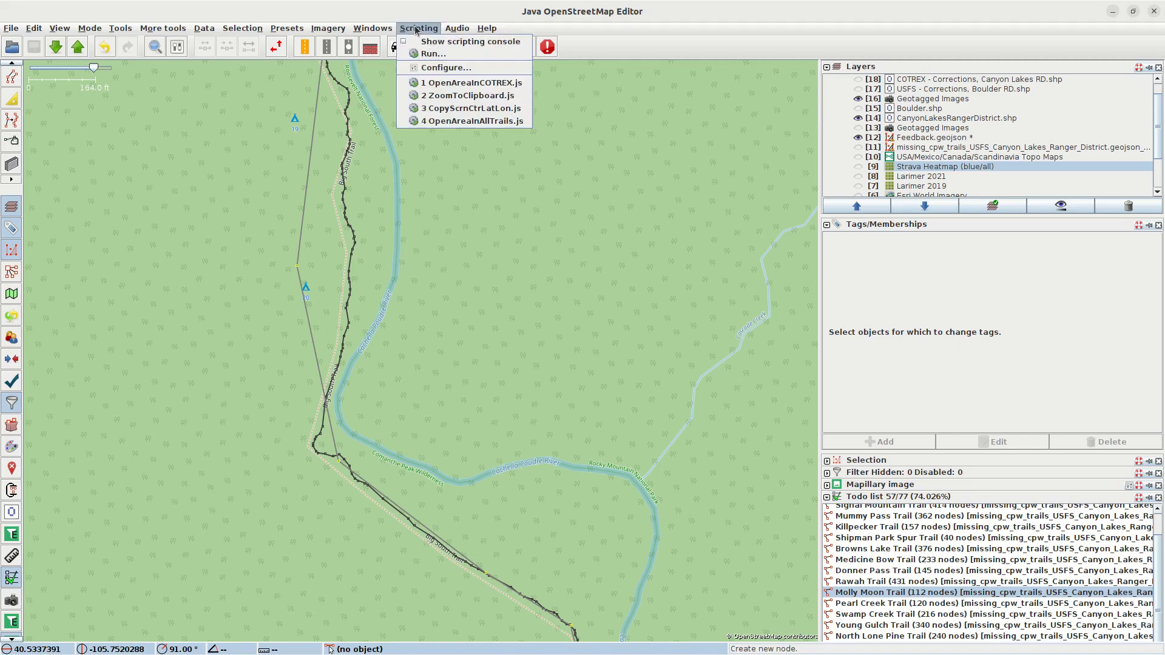
pyautogui.click(452, 85)
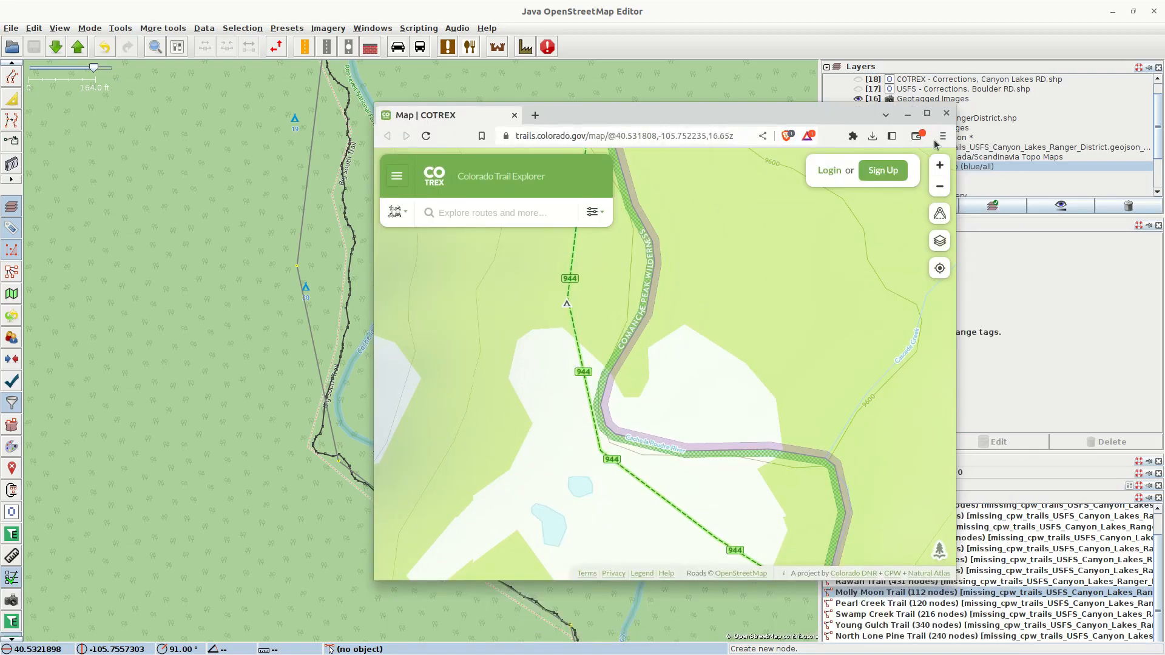
pyautogui.click(927, 113)
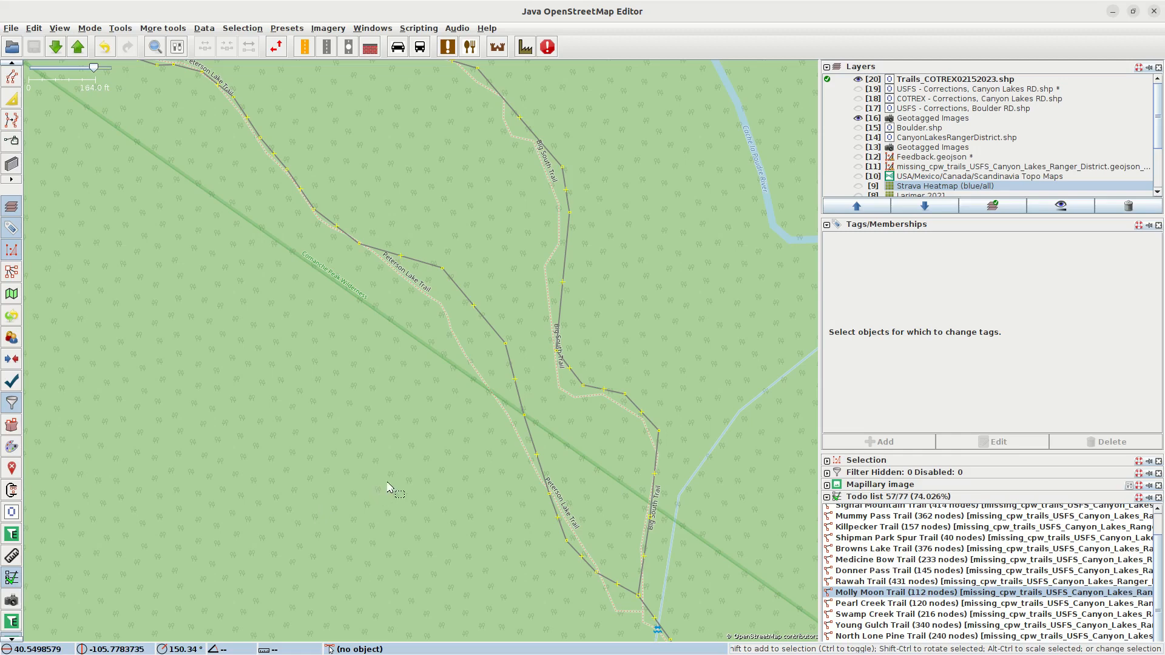
# Step: Show the CanyonLakesRangerDistrict.shp layer over the Peterson Lake Trail for comparison with the COTREX line, and hide it again
pyautogui.click(521, 403)
pyautogui.click(856, 141)
pyautogui.click(858, 140)
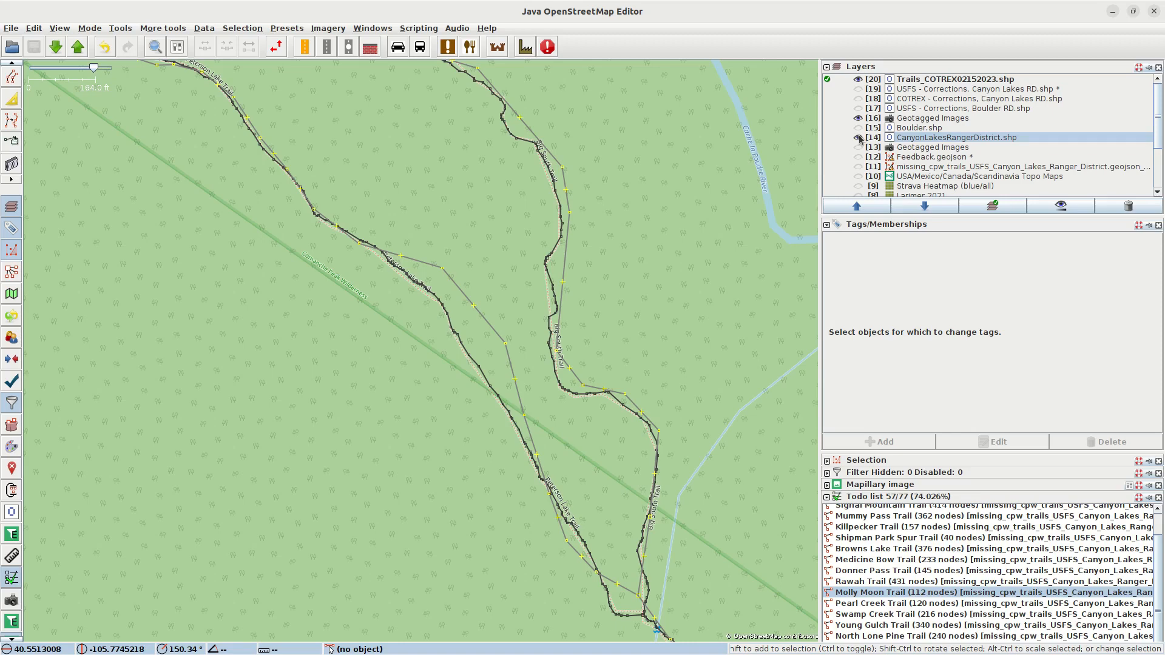
pyautogui.click(857, 138)
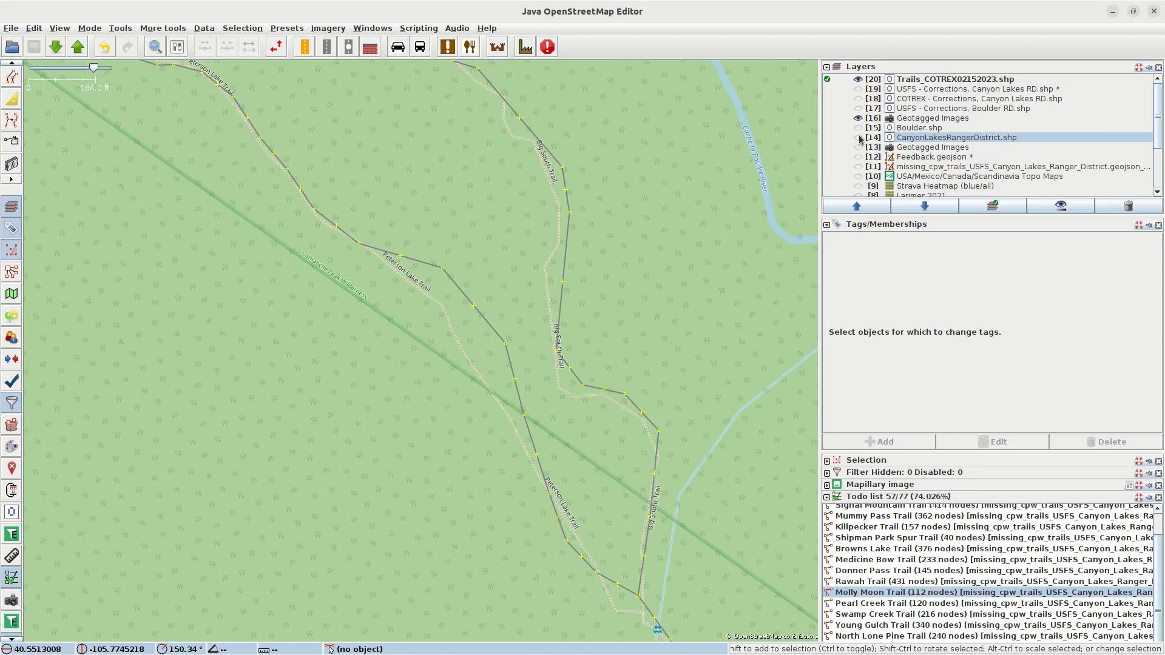
# Step: Measure the distance from a COTREX node on the Peterson Lake Trail to the mapped trail, just north of the wilderness boundary
pyautogui.click(480, 317)
pyautogui.click(471, 260)
pyautogui.press('a')
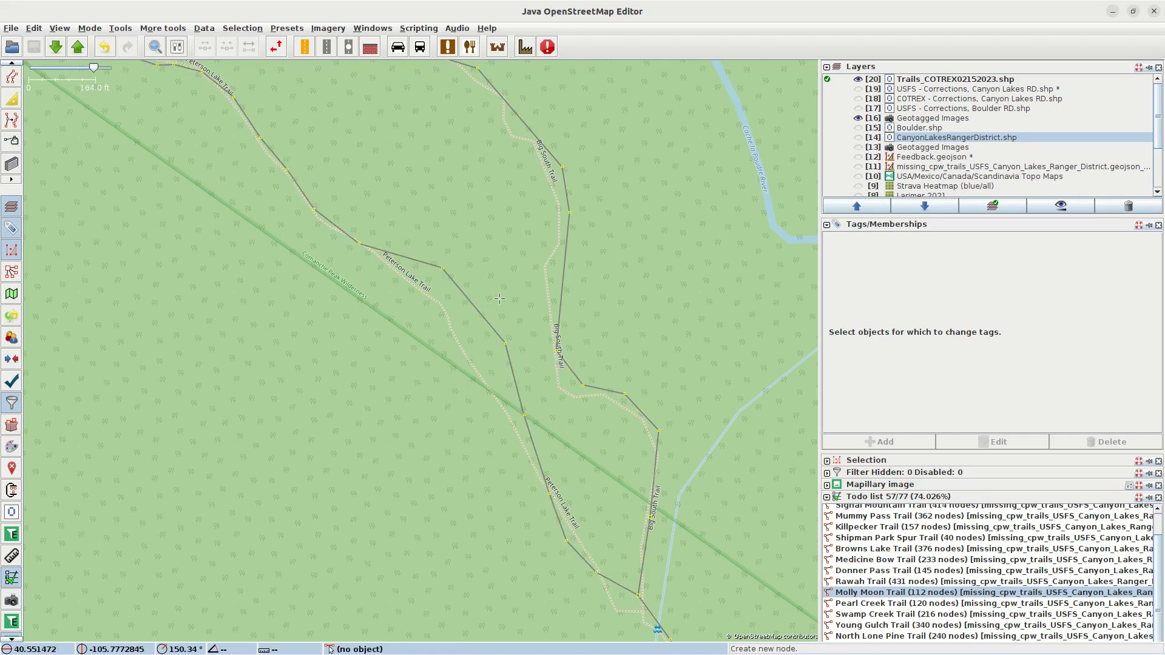
pyautogui.click(505, 343)
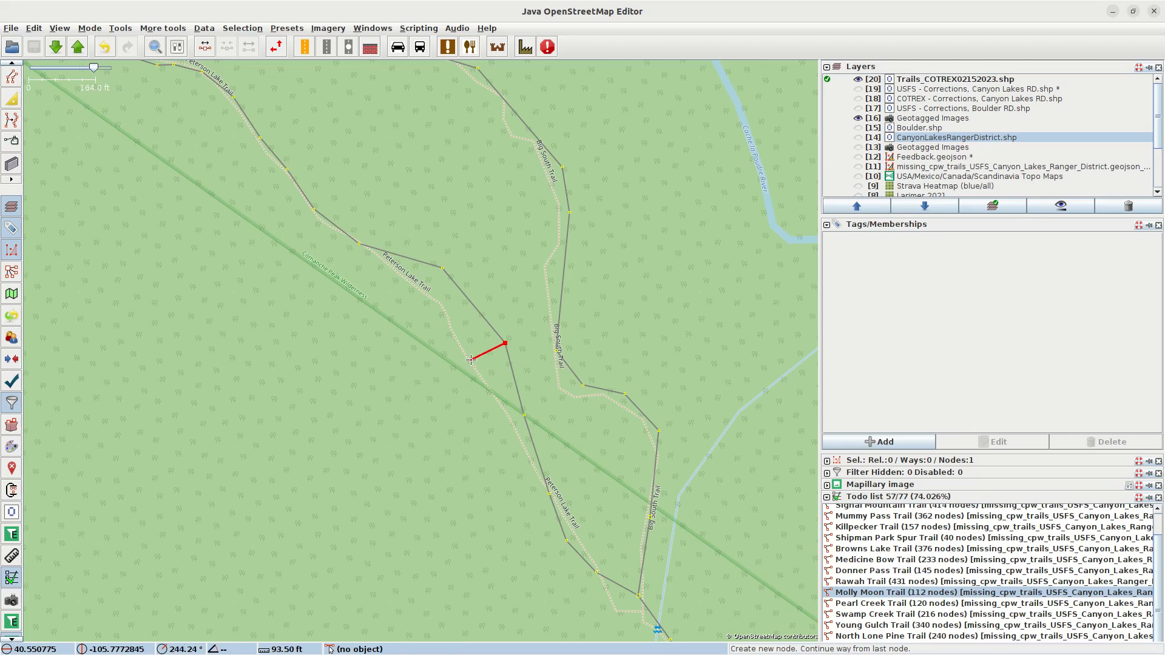
pyautogui.press('Escape')
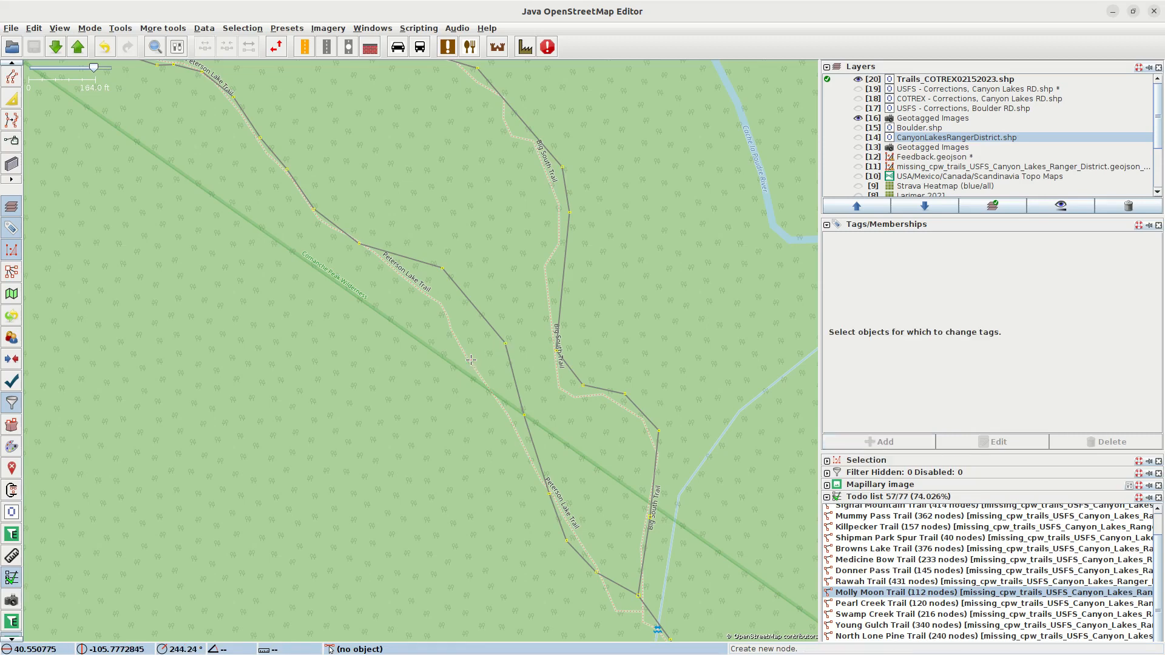
# Step: Show the Strava Heatmap over the Peterson Lake Trail to compare the tracks with the COTREX line, and hide it again
pyautogui.click(856, 187)
pyautogui.click(858, 188)
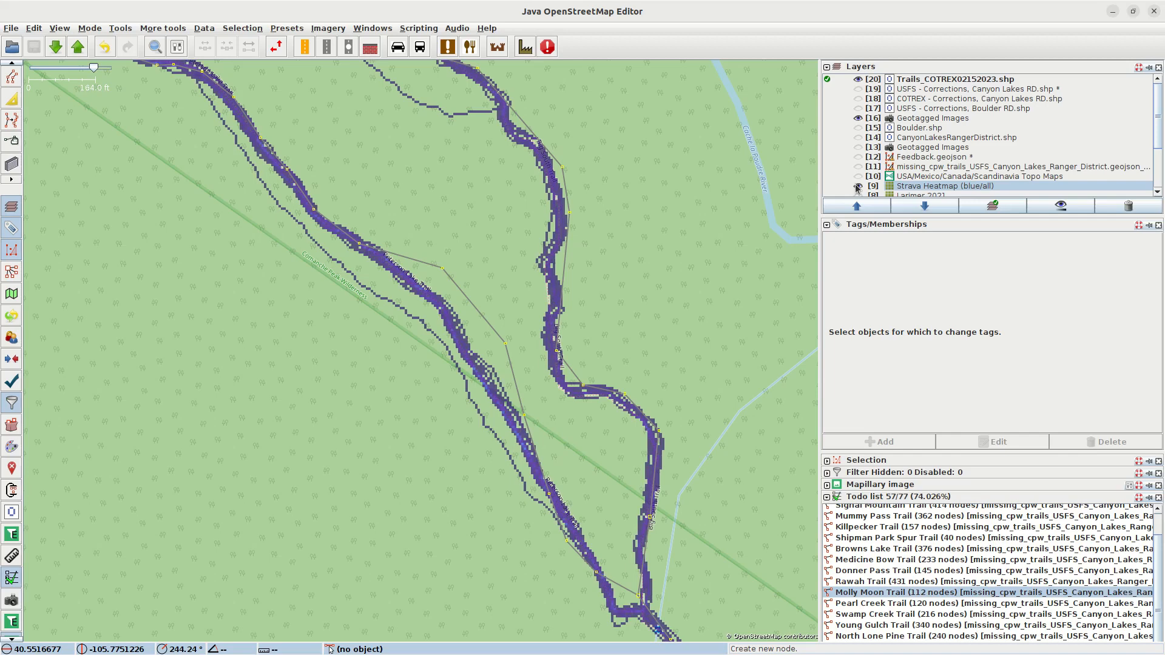
pyautogui.click(857, 188)
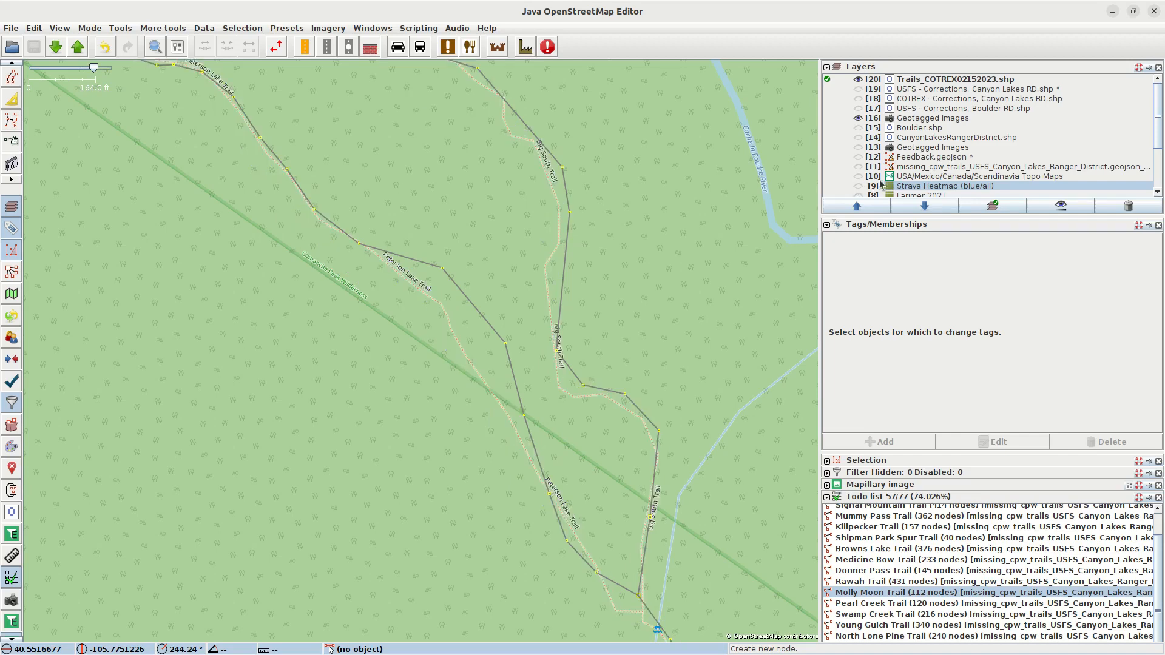
# Step: Display the USGS 3D Elevation Program layer and examine the terrain trace beneath the Peterson Lake Trail
pyautogui.scroll(-2, 946, 180)
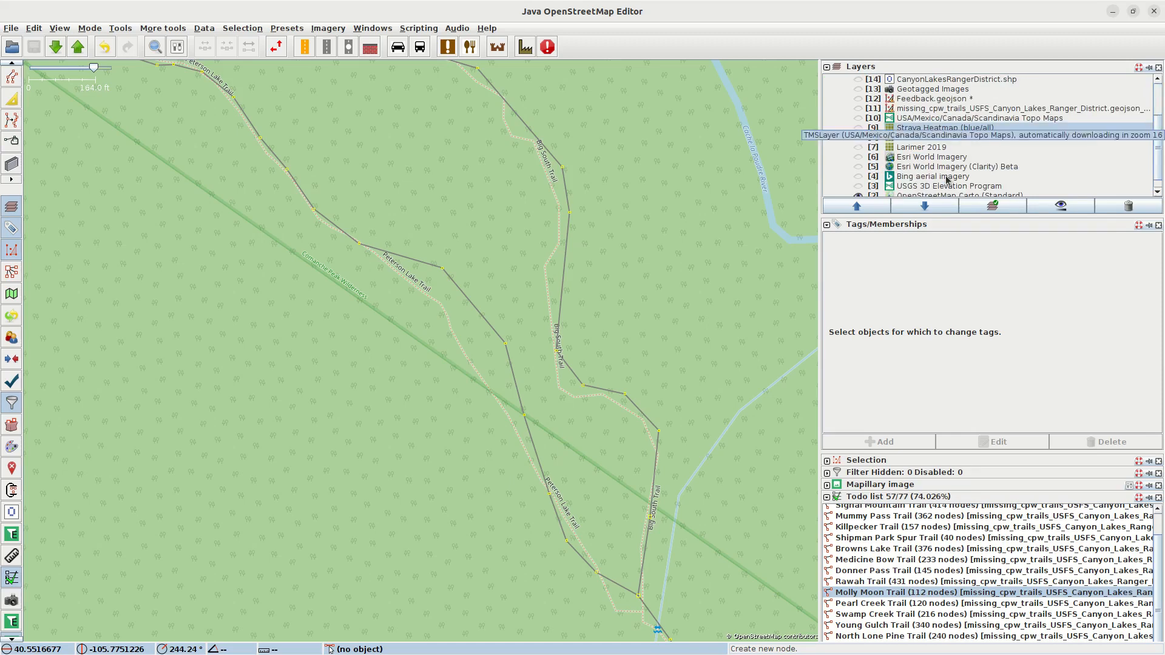
pyautogui.click(858, 188)
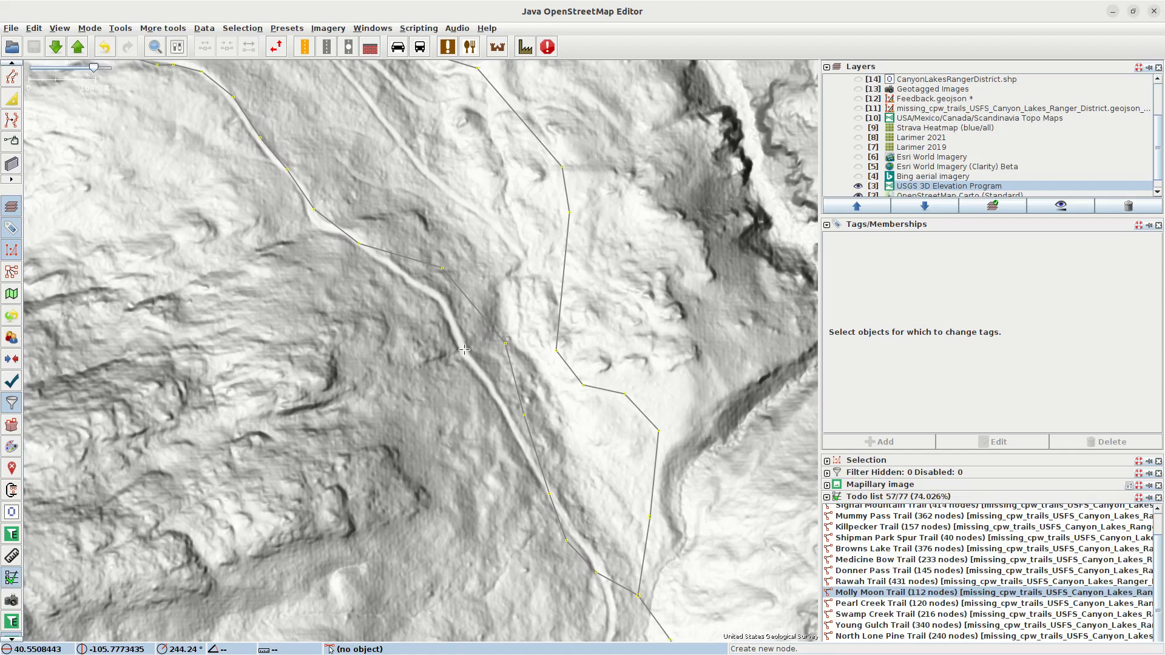
pyautogui.moveTo(440, 340); pyautogui.dragTo(508, 437)
pyautogui.moveTo(470, 390); pyautogui.dragTo(408, 280)
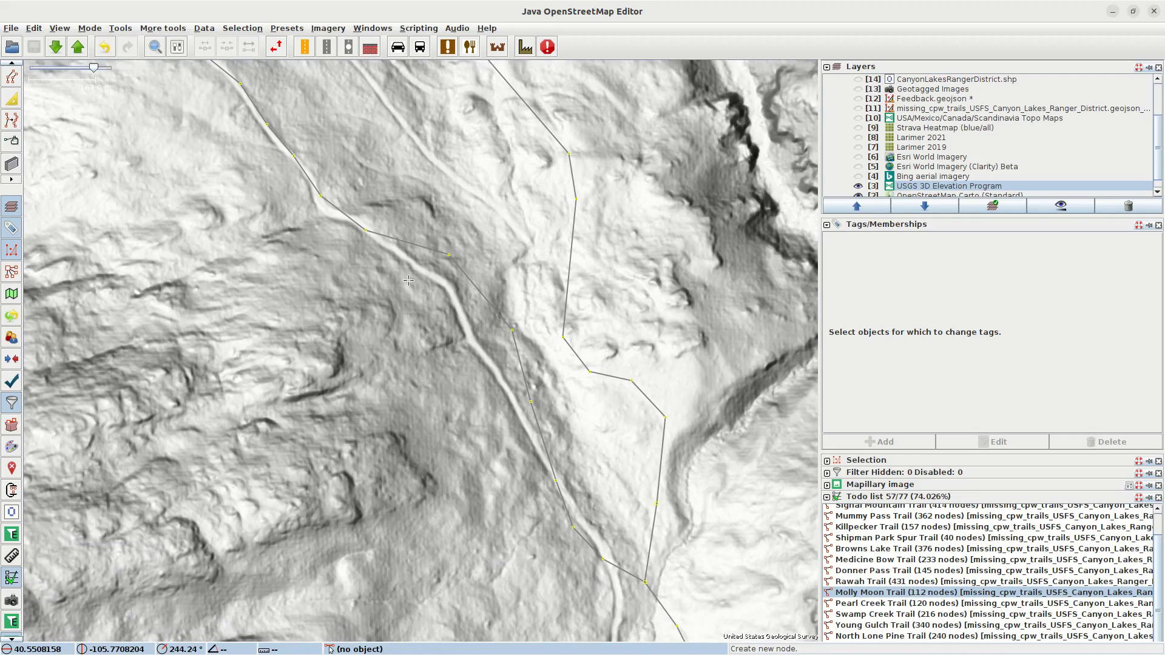
pyautogui.moveTo(432, 341); pyautogui.dragTo(412, 302)
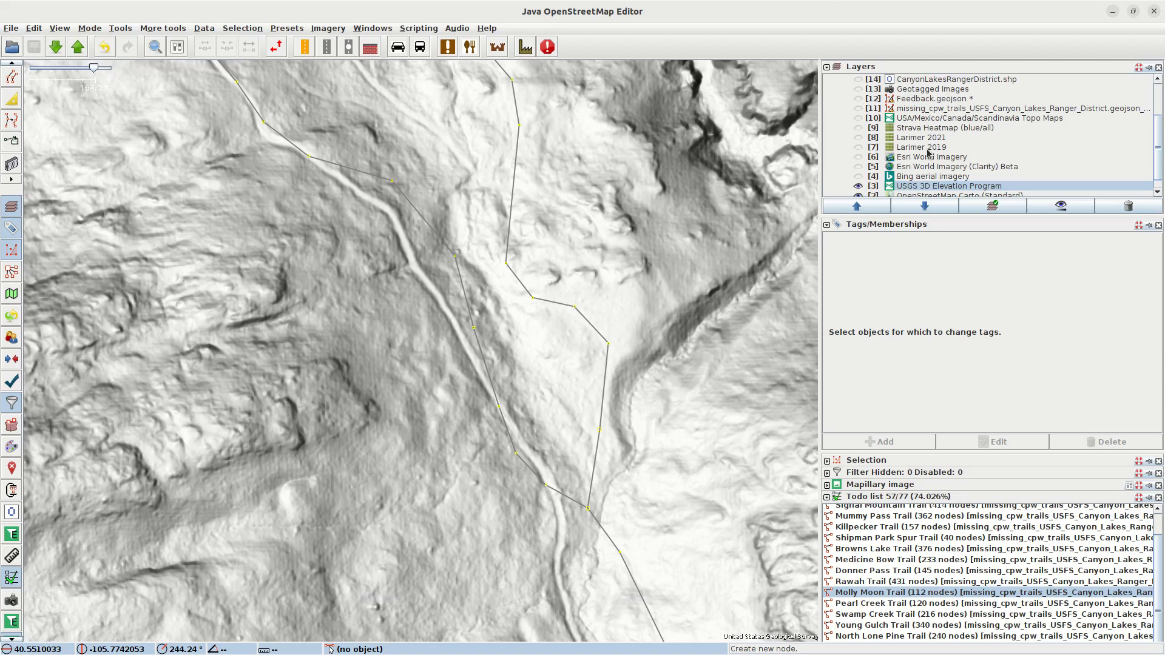
# Step: Overlay the CanyonLakesRangerDistrict.shp layer on the elevation relief and compare its Peterson Lake Trail line with the terrain trace
pyautogui.scroll(1, 926, 153)
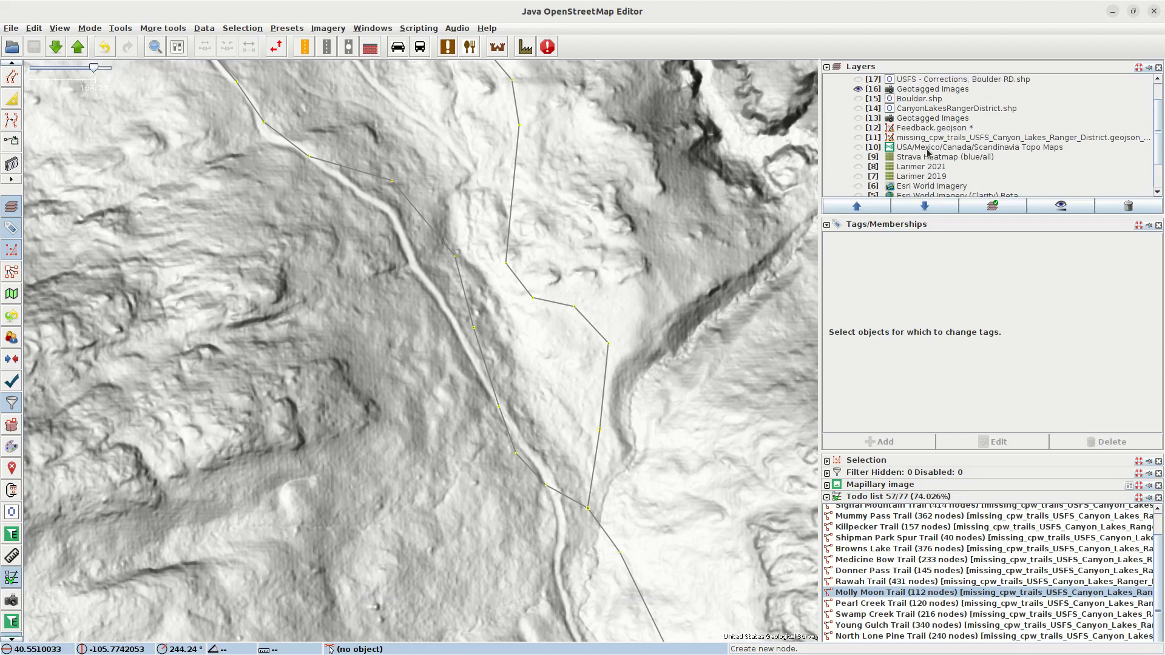
pyautogui.click(857, 108)
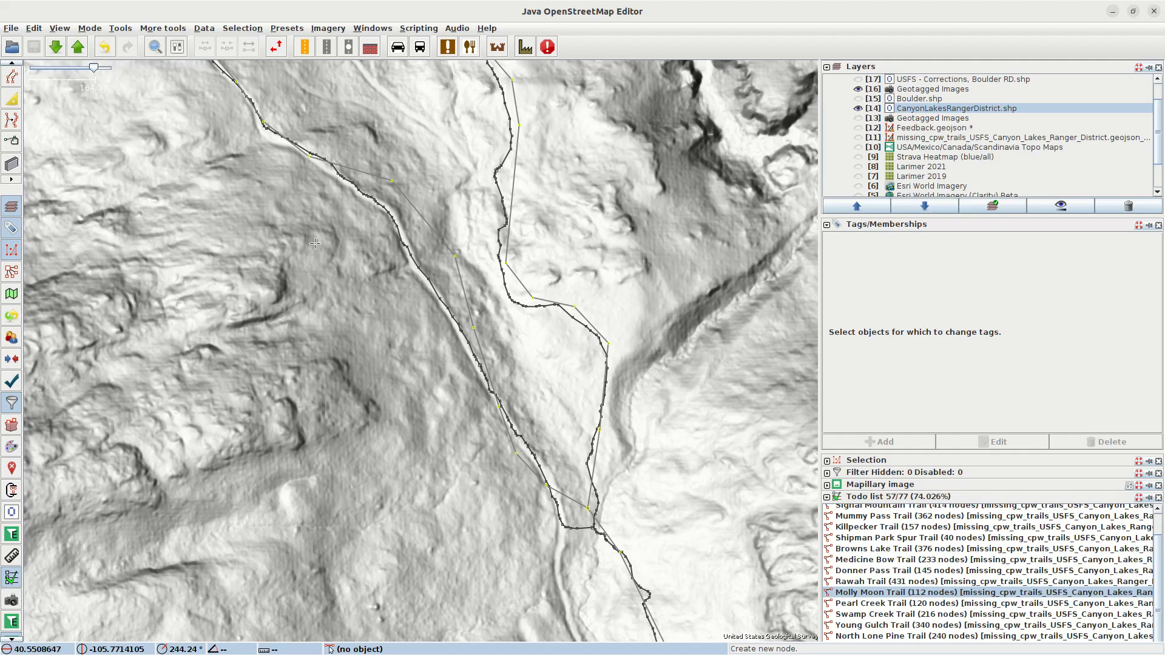
pyautogui.moveTo(276, 188); pyautogui.dragTo(320, 207)
pyautogui.moveTo(456, 385); pyautogui.dragTo(443, 298)
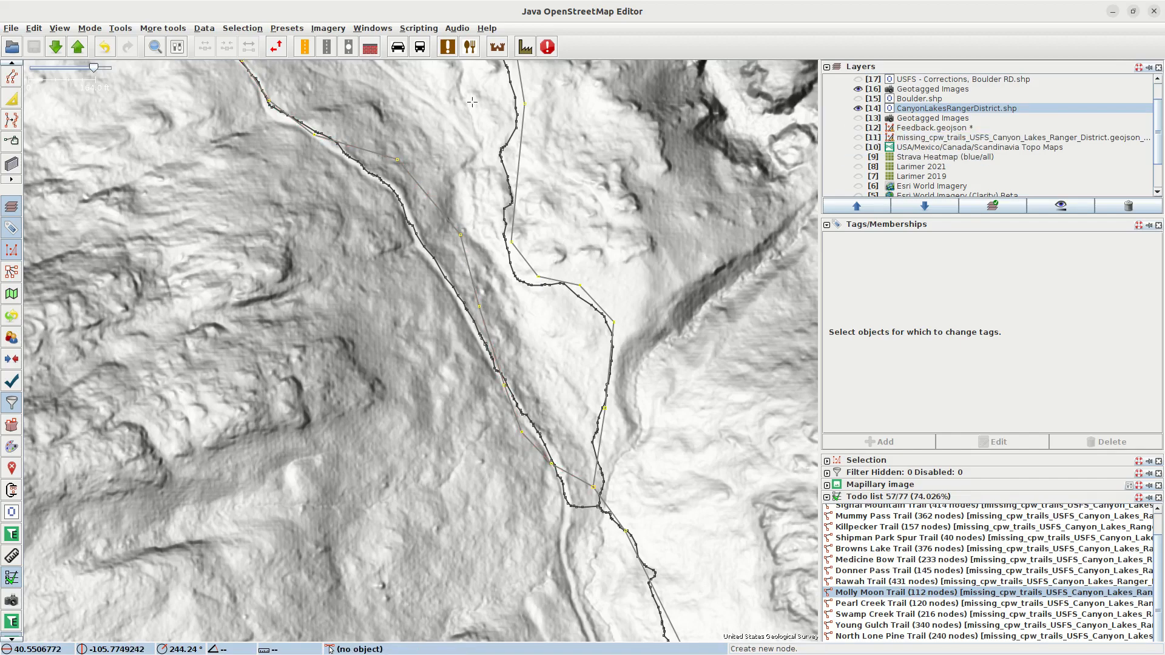
# Step: Open the Peterson Lake Trail area in the browser with the OpenAreaInCOTREX.js script and maximize the map window
pyautogui.click(429, 30)
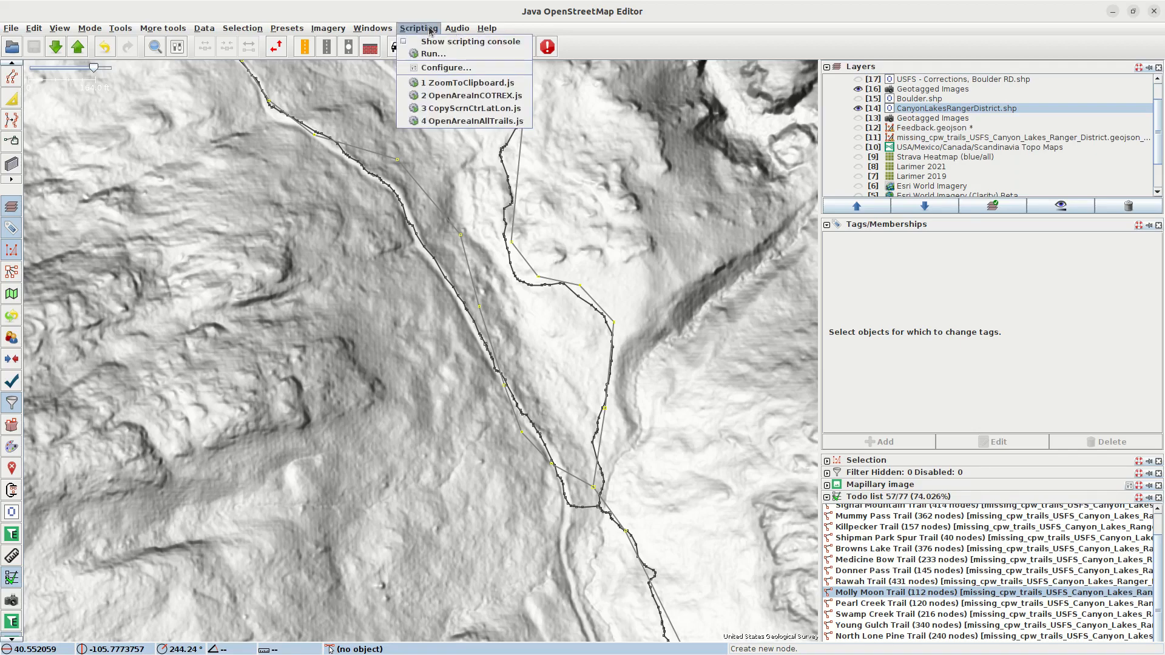
pyautogui.click(476, 95)
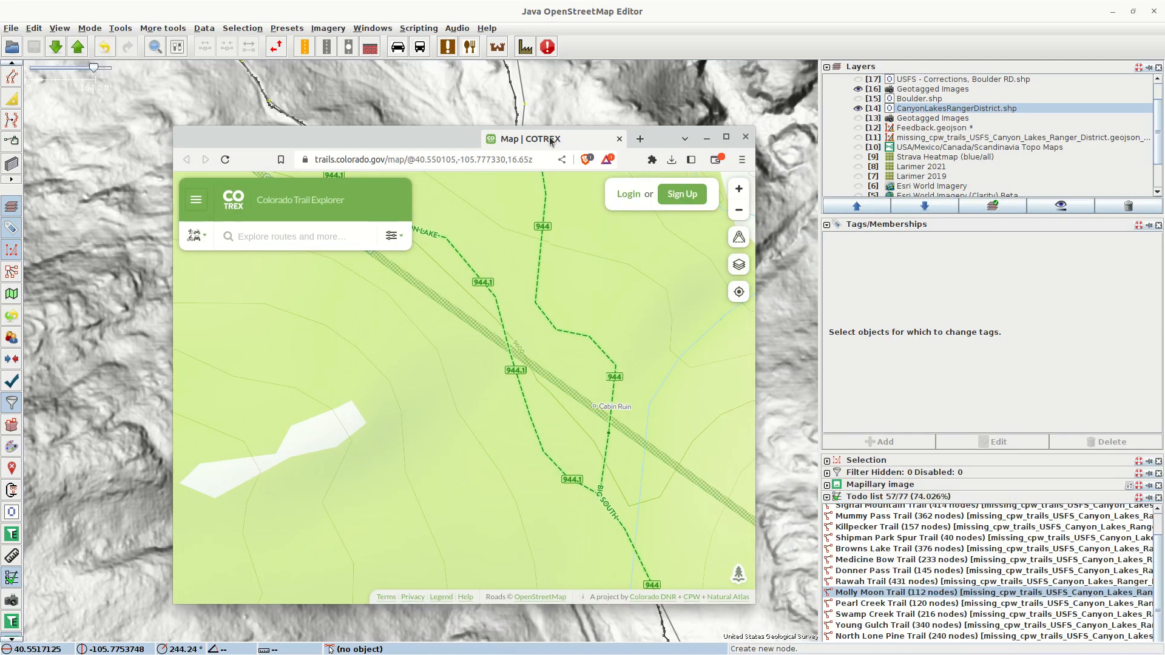
pyautogui.moveTo(544, 139); pyautogui.dragTo(587, 174)
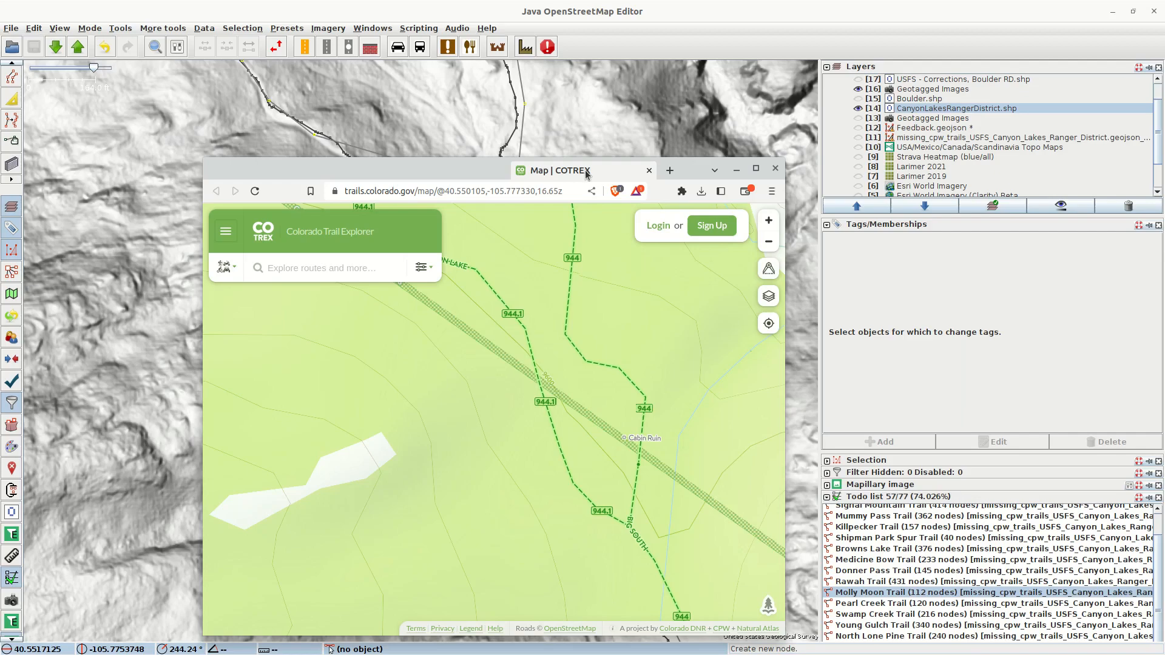
pyautogui.click(756, 168)
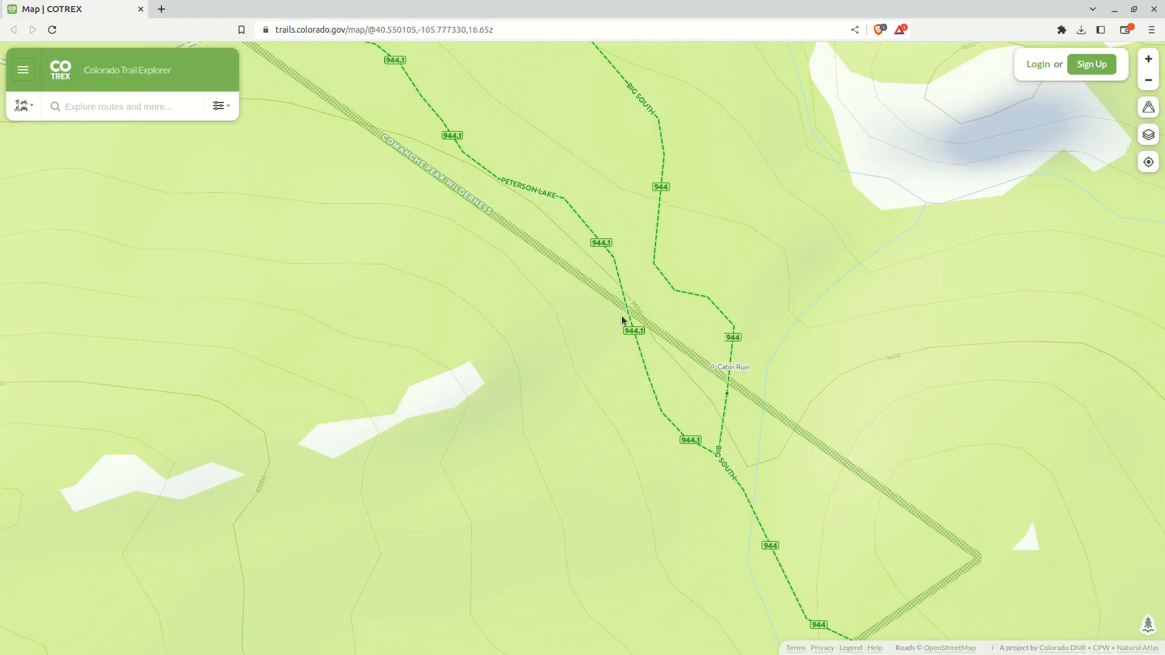